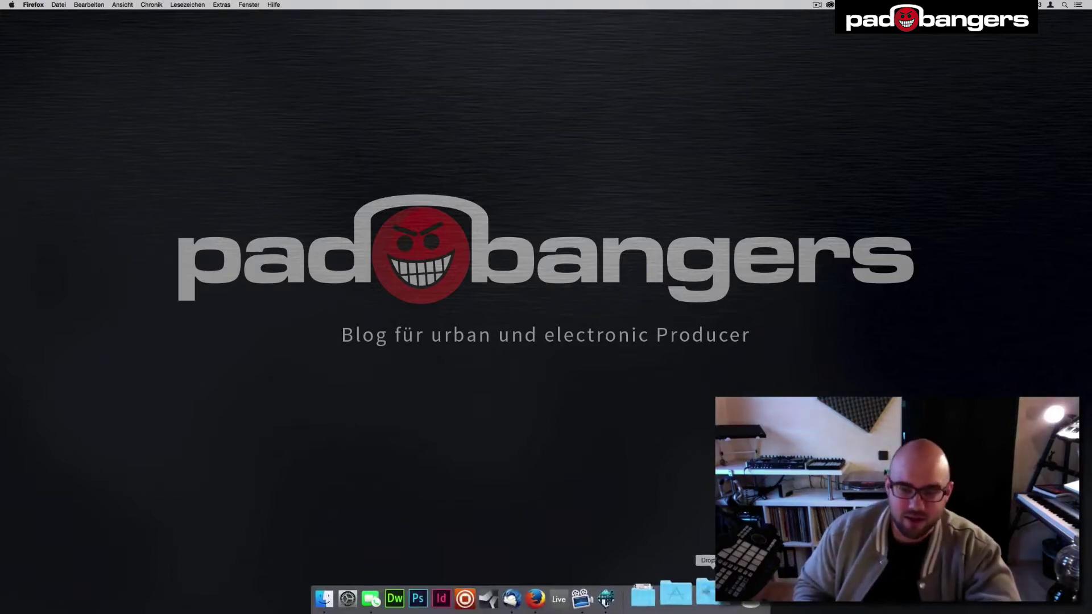
View syntorial.com's Buy Now page ($129.99 USD download) in Firefox, then close the browser window.
click(561, 596)
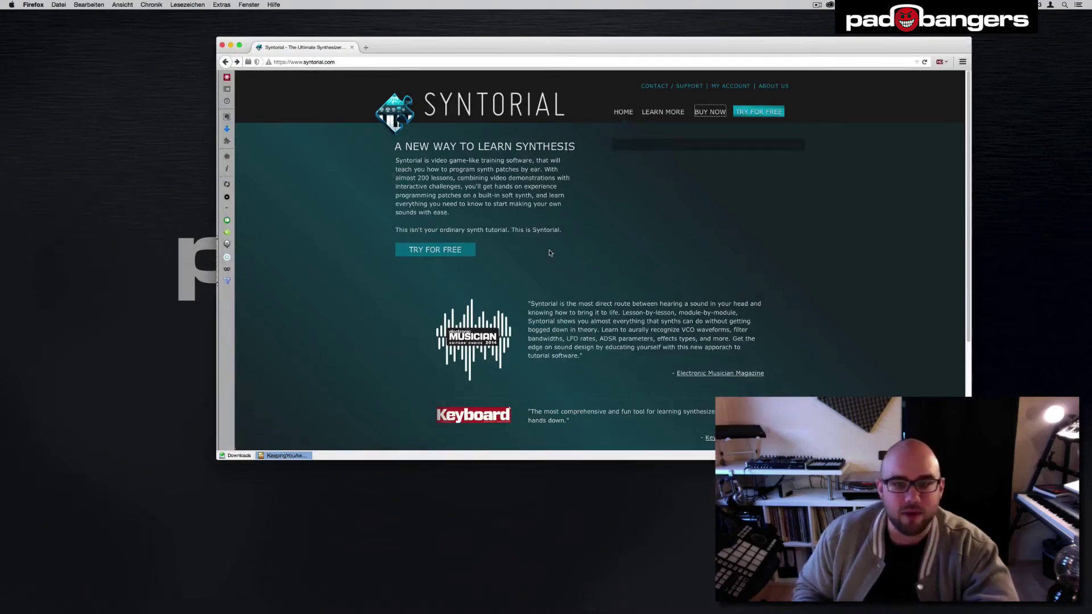
click(506, 214)
click(711, 112)
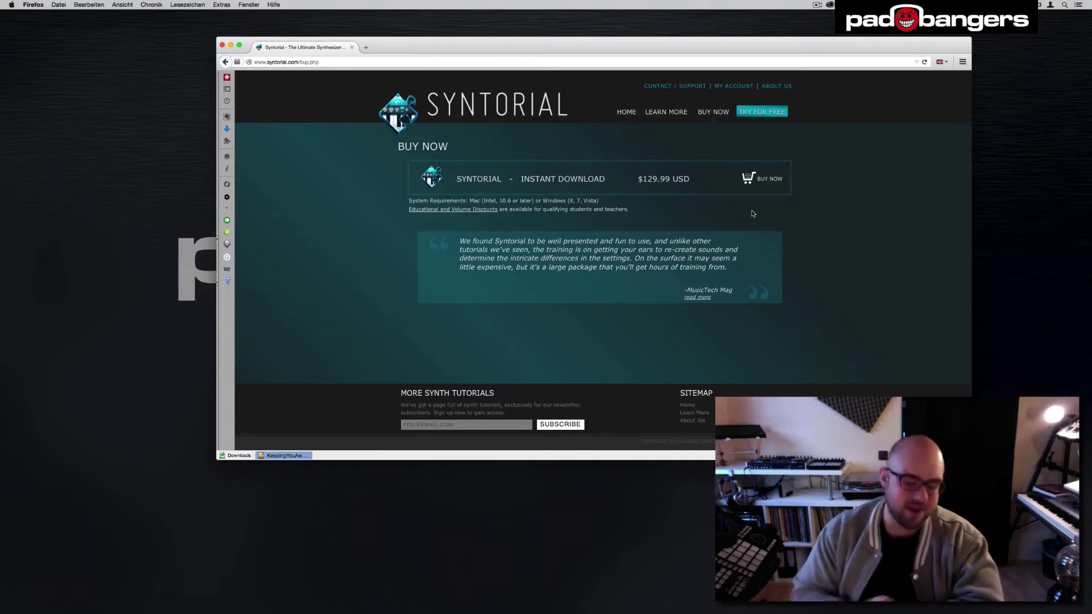
click(222, 45)
Launch Syntorial from the Dock and scroll through its lesson list.
mouse_move(648, 611)
click(624, 596)
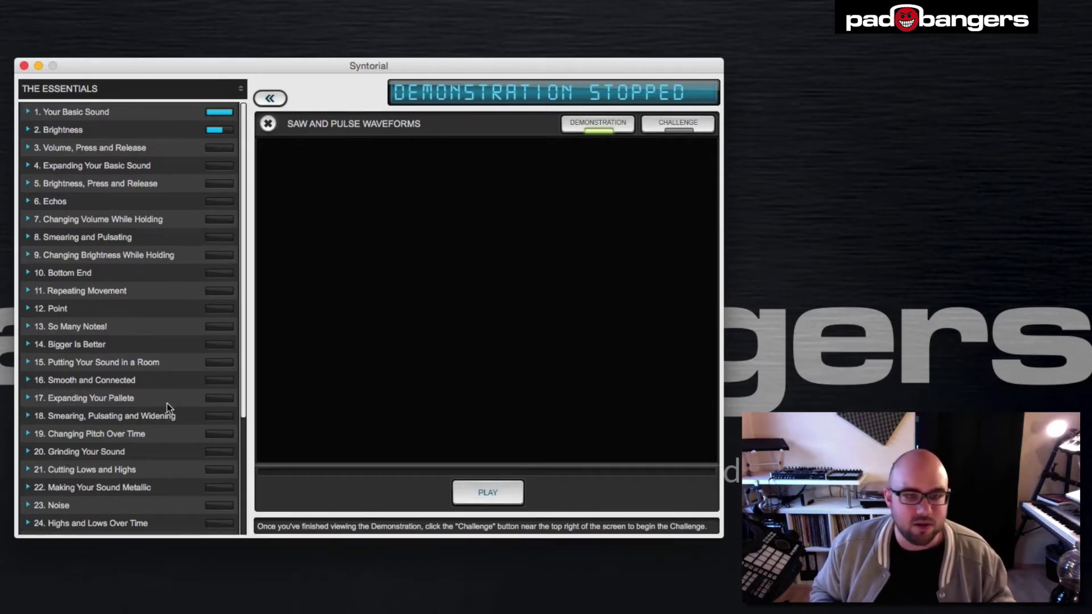
scroll(166, 404, down, 4)
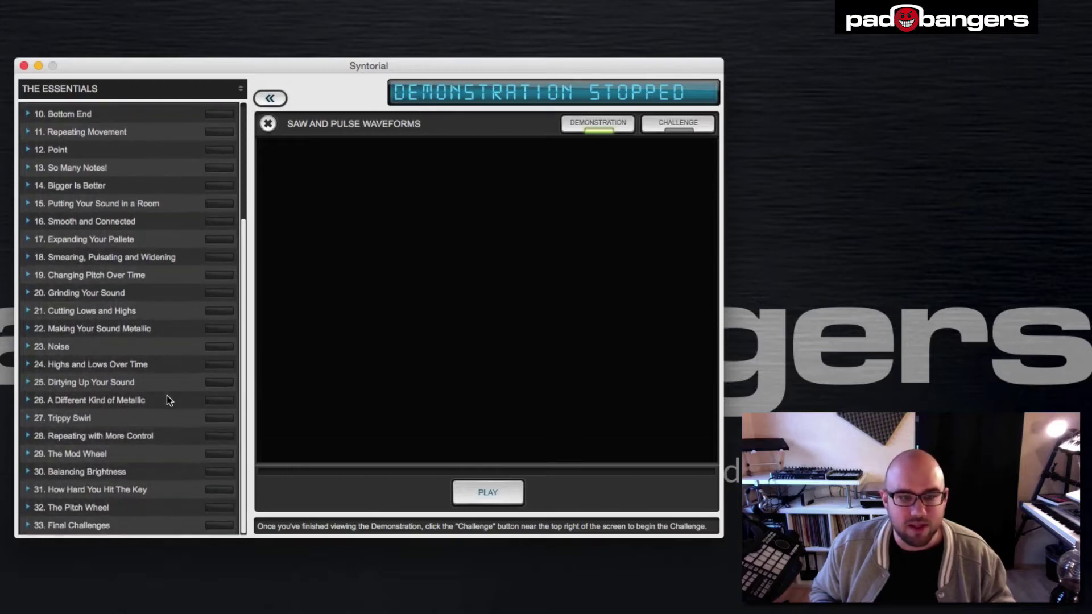
scroll(167, 398, up, 5)
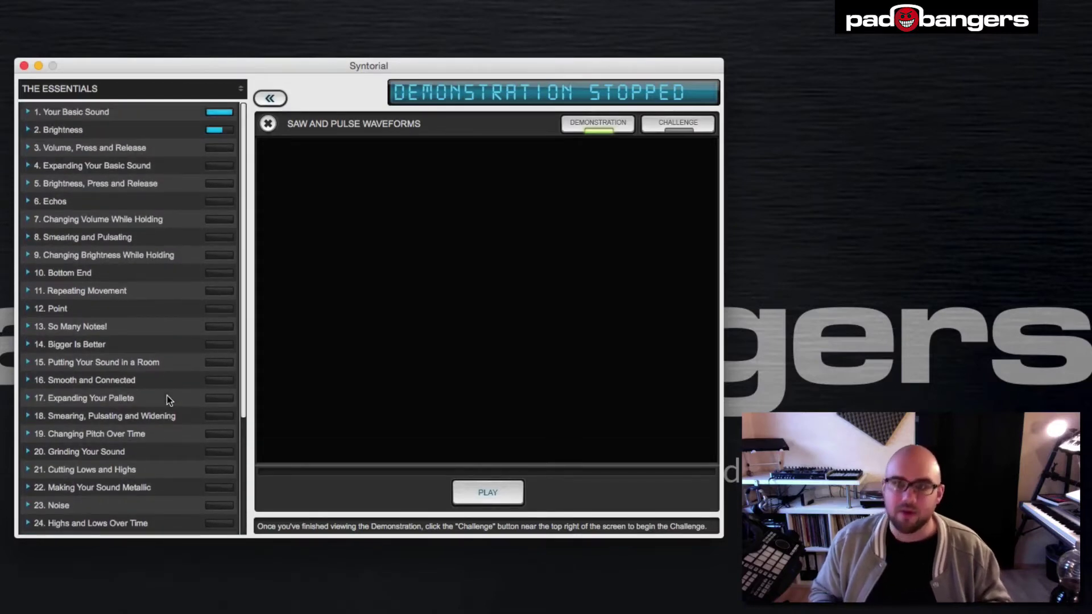
Preview lessons 5 and 3, then expand 1. Your Basic Sound to list its four lessons.
click(25, 185)
click(25, 184)
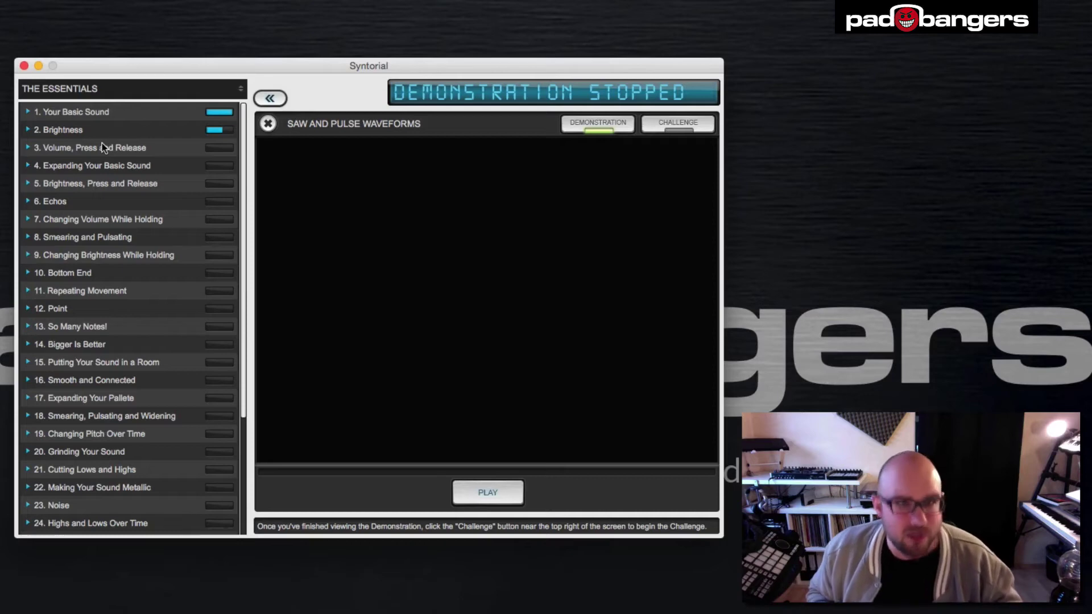
click(27, 148)
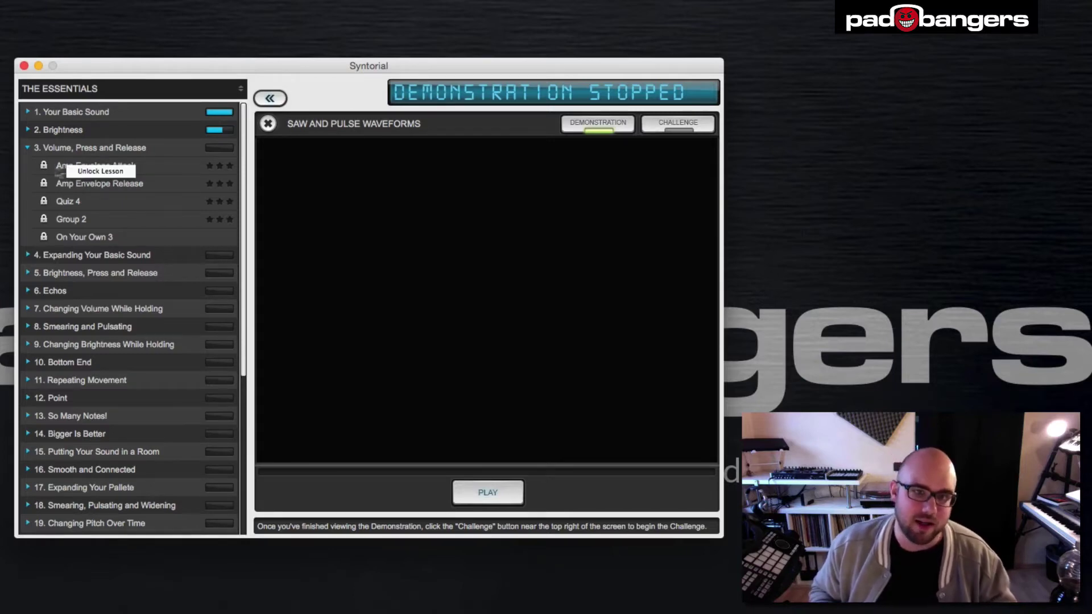
click(27, 147)
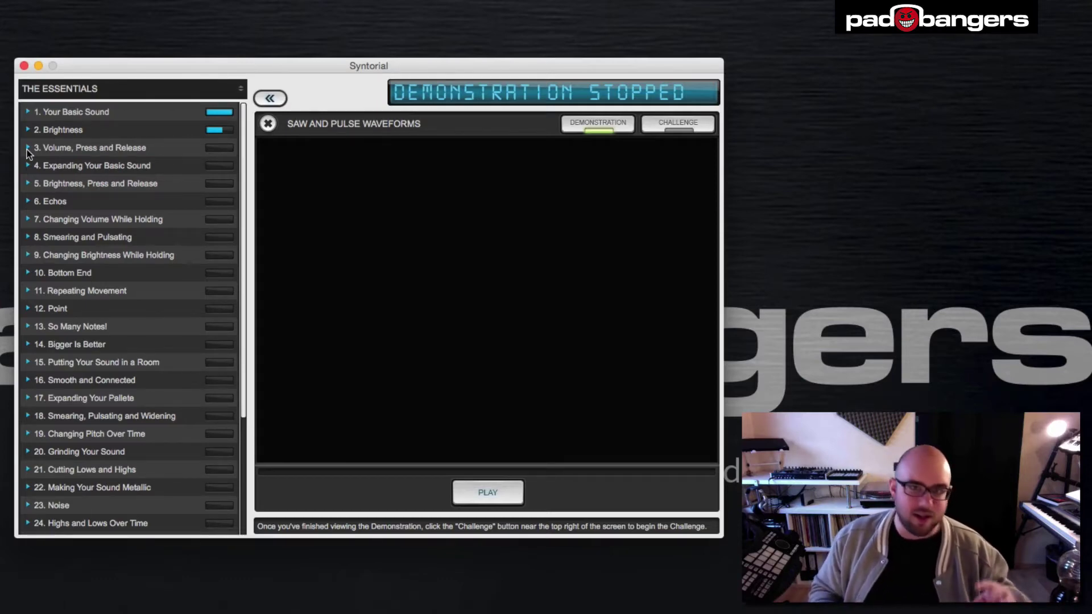
click(27, 111)
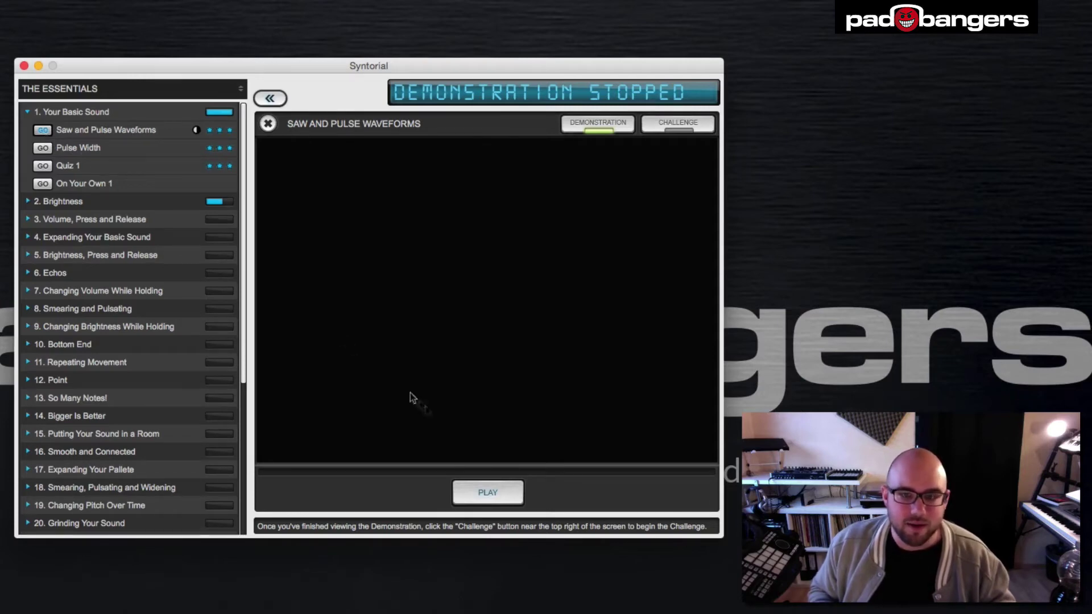
Play the Saw and Pulse Waveforms demonstration and stop it once OSC 1's waveform options appear.
click(492, 500)
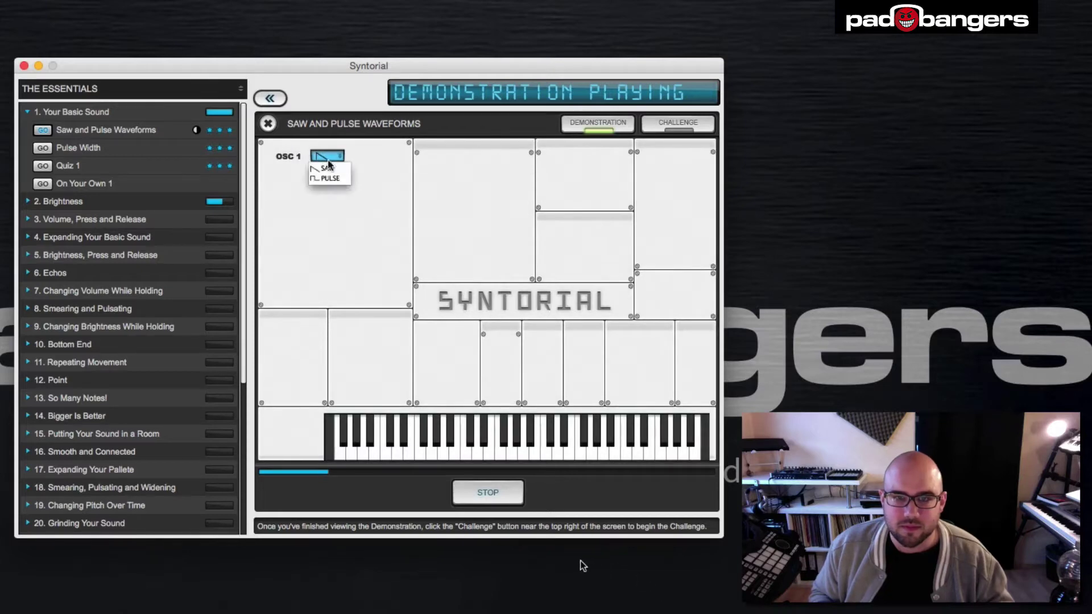
click(495, 484)
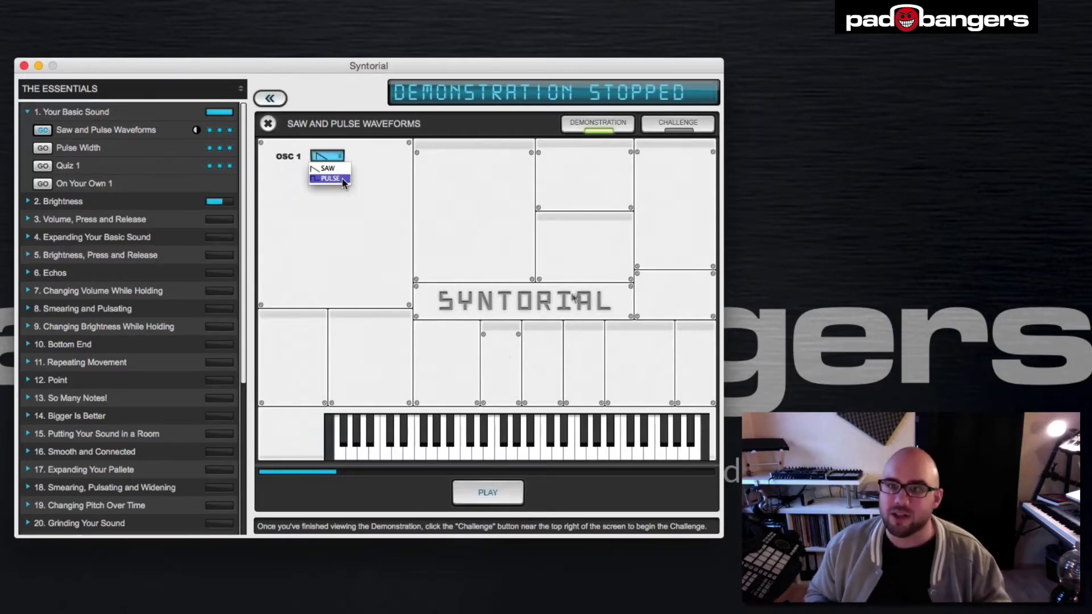
Restart the Saw and Pulse Waveforms challenge at Patch 1 of 4, stop the hidden patch, and switch to My Patch.
click(685, 128)
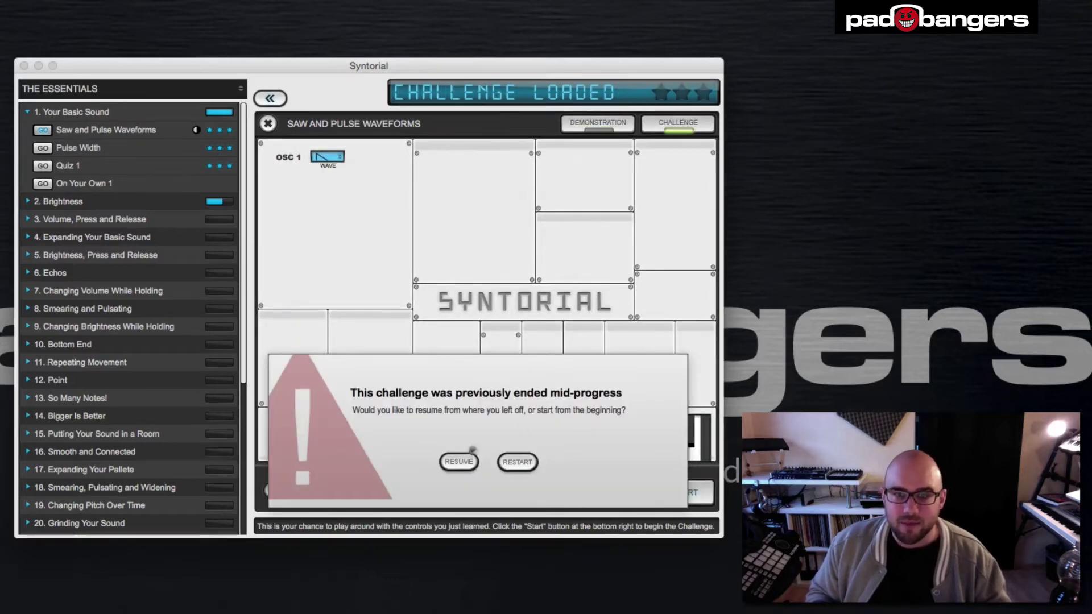
click(517, 464)
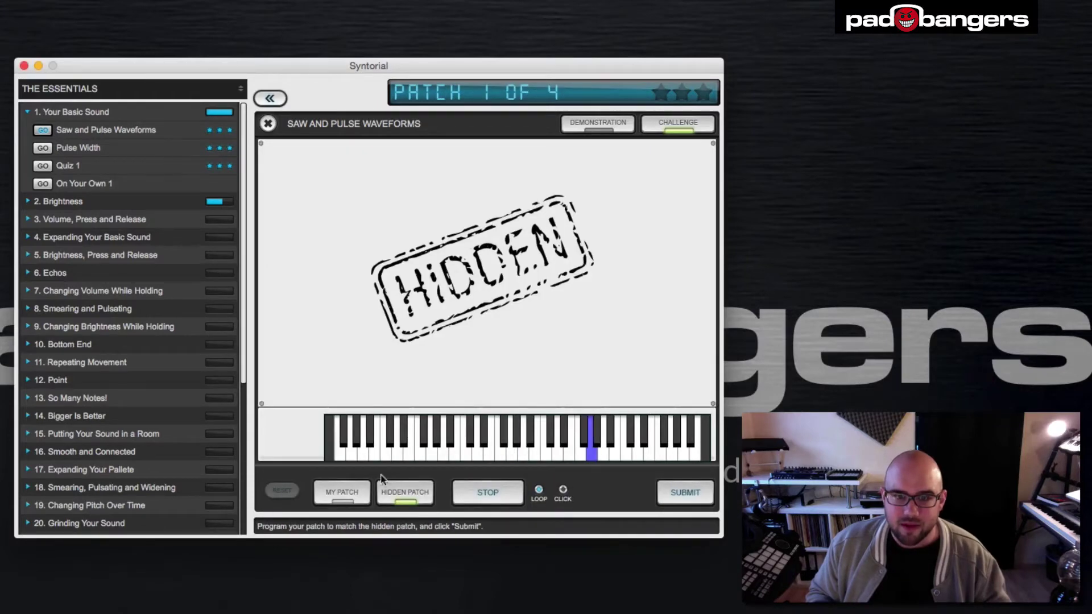
click(491, 490)
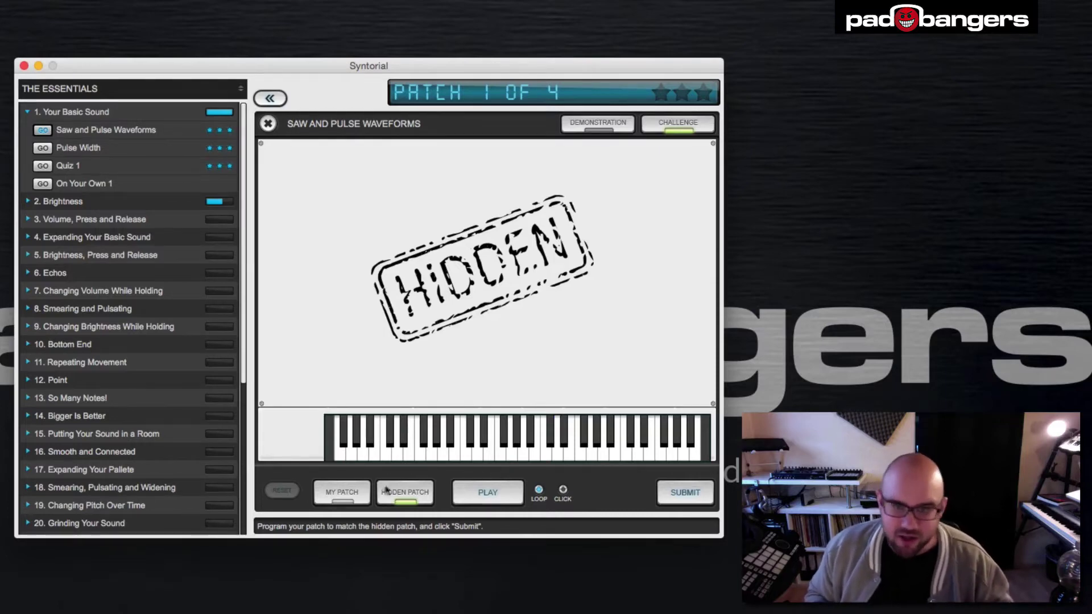
click(342, 493)
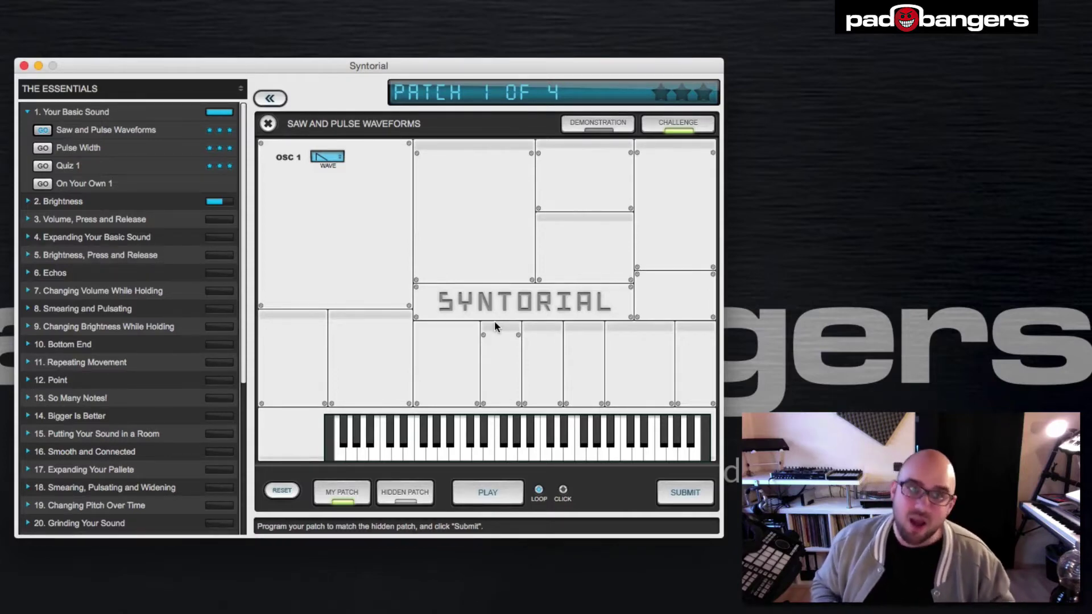
Expand 2. Brightness and scroll the lesson list to reveal locked Quiz 3 and On Your Own 2.
click(29, 204)
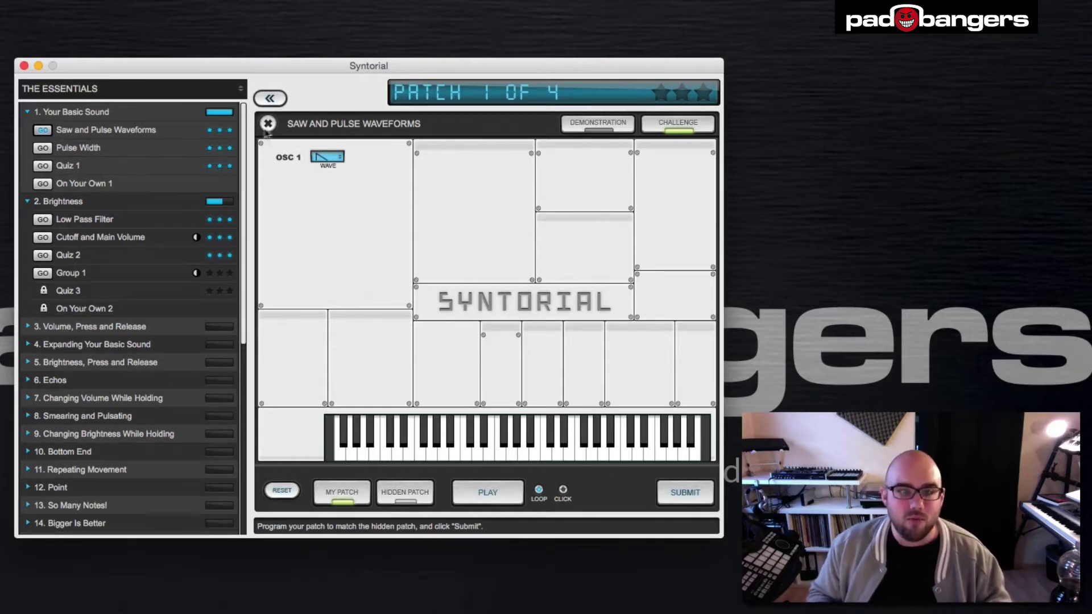
scroll(244, 216, down, 5)
drag(250, 217, 248, 274)
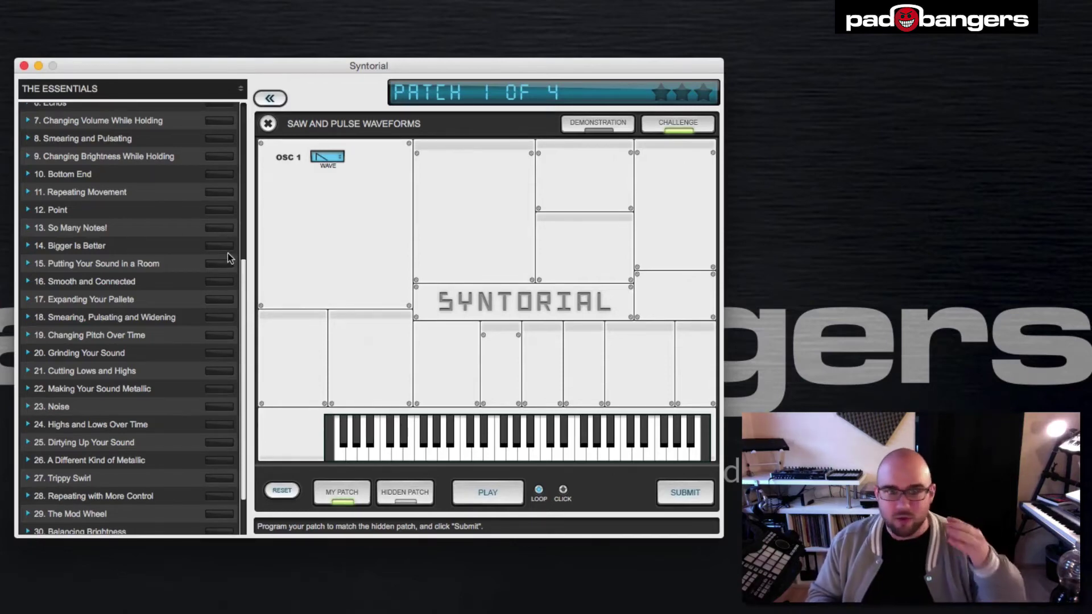
scroll(243, 251, up, 10)
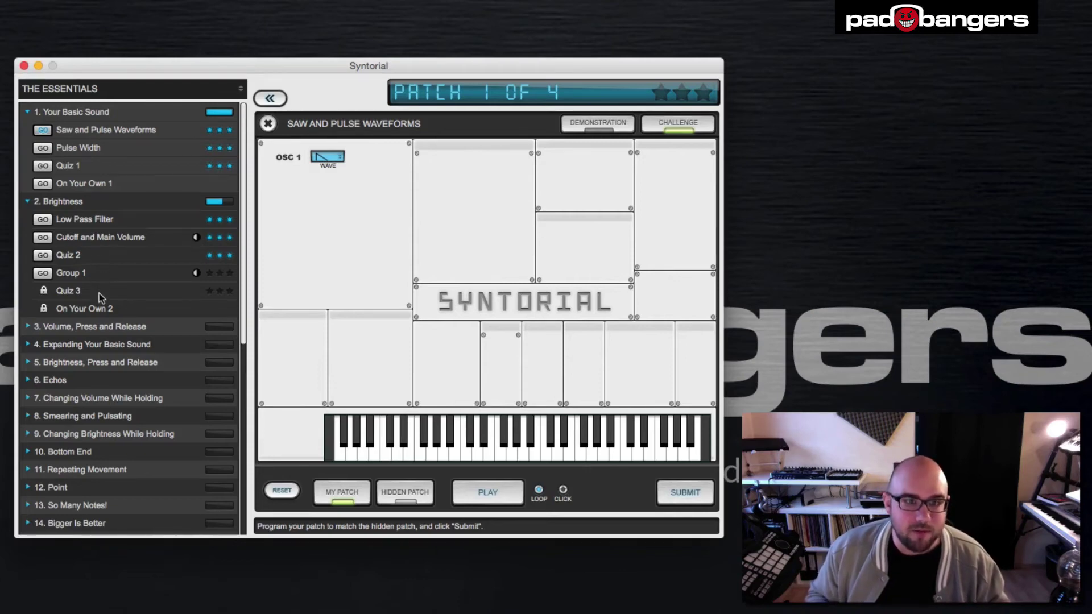
scroll(104, 279, down, 2)
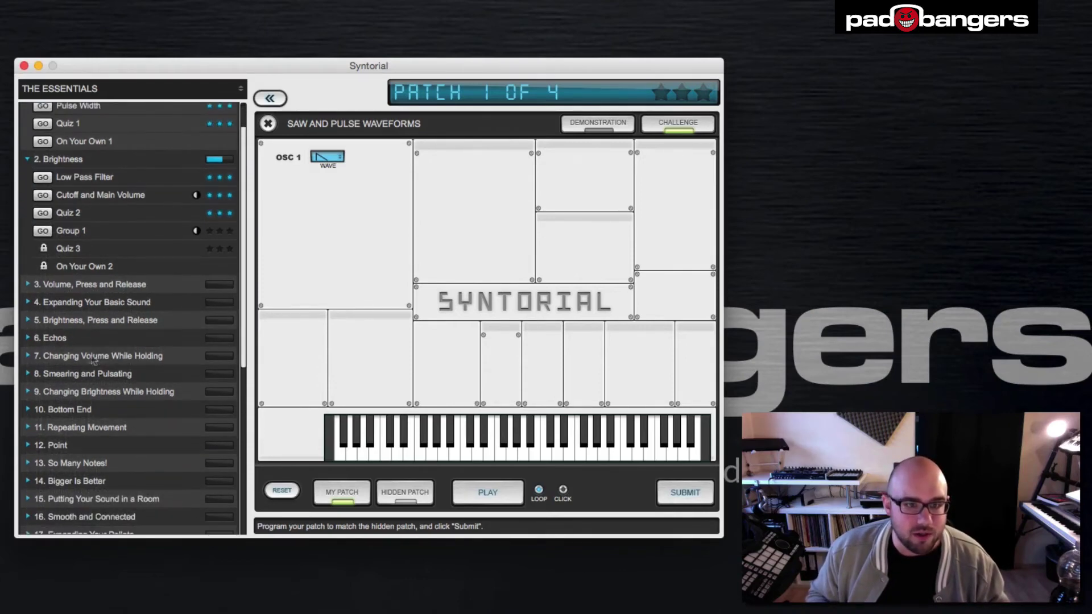
Expand chapter 9, unlock the Full Filter Envelope lesson, and confirm launching it.
click(25, 392)
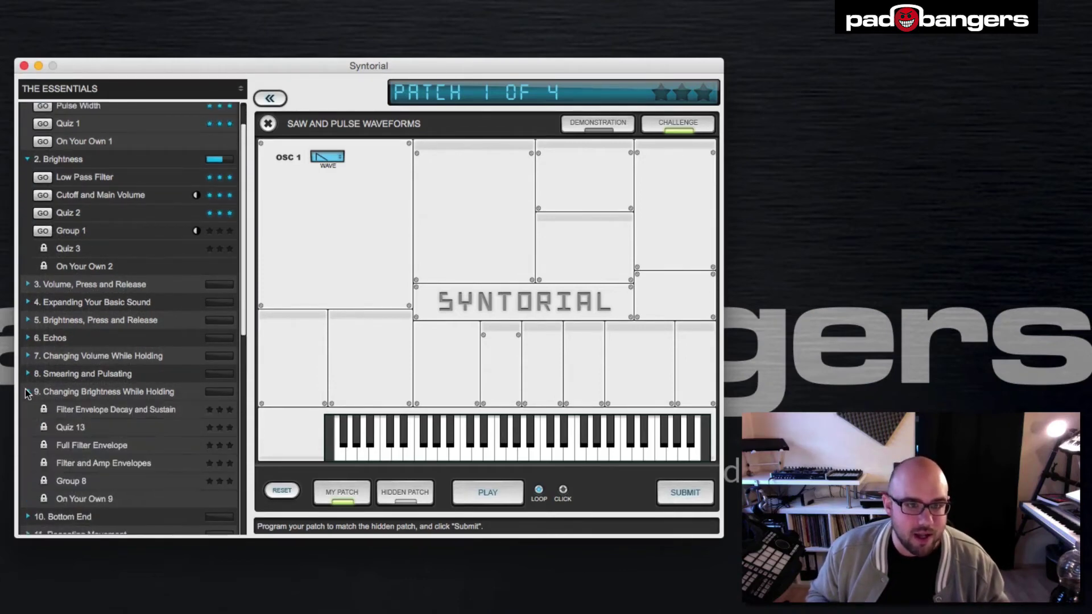
right_click(69, 445)
click(93, 455)
click(44, 446)
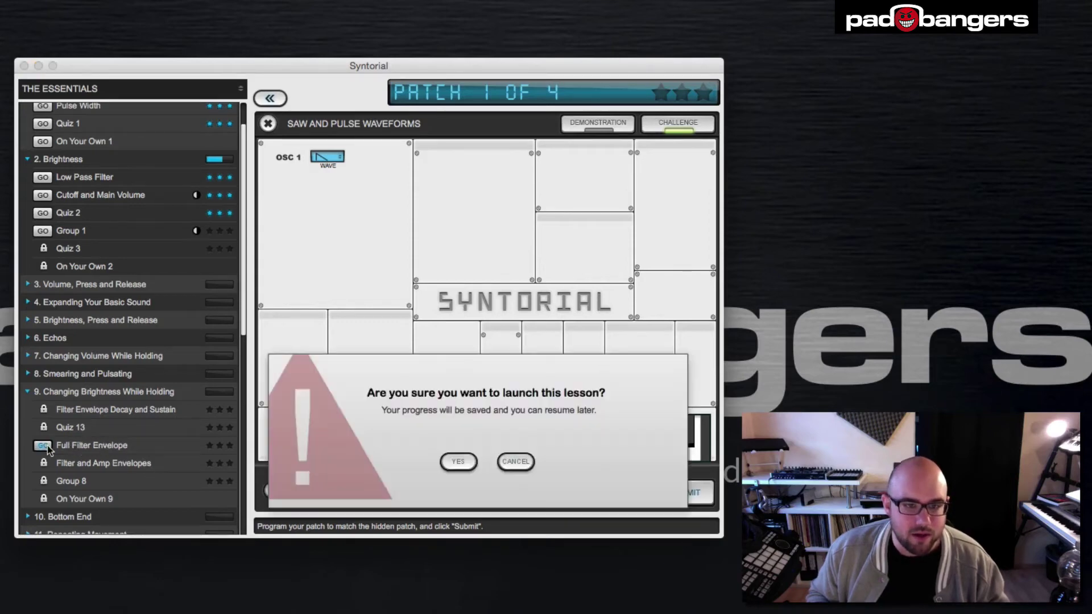
click(462, 459)
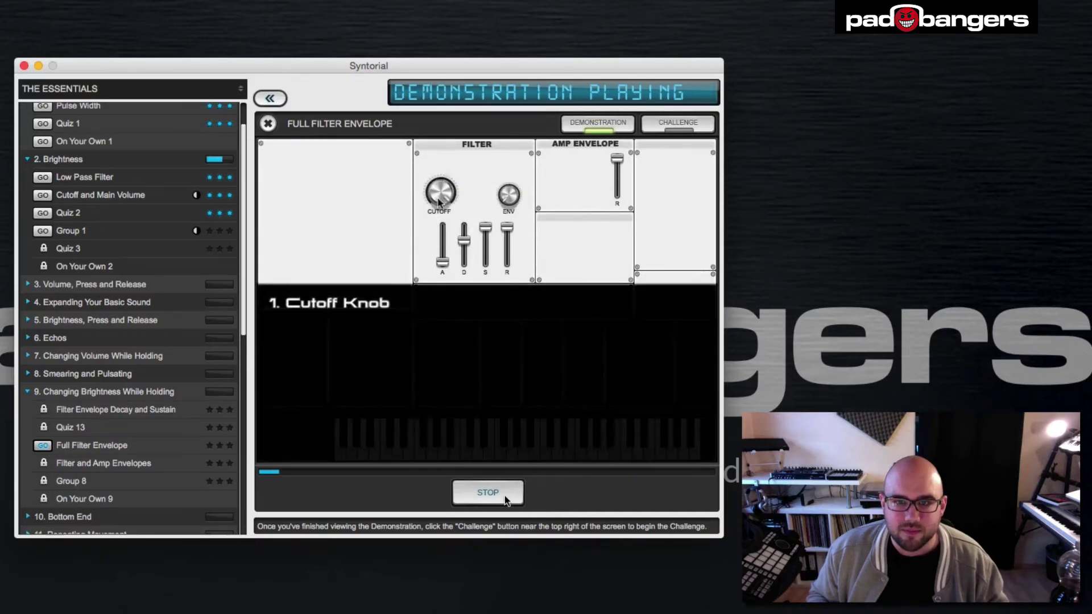
Halt the Full Filter Envelope demonstration after it introduces the Cutoff and Env Amt knobs.
click(506, 498)
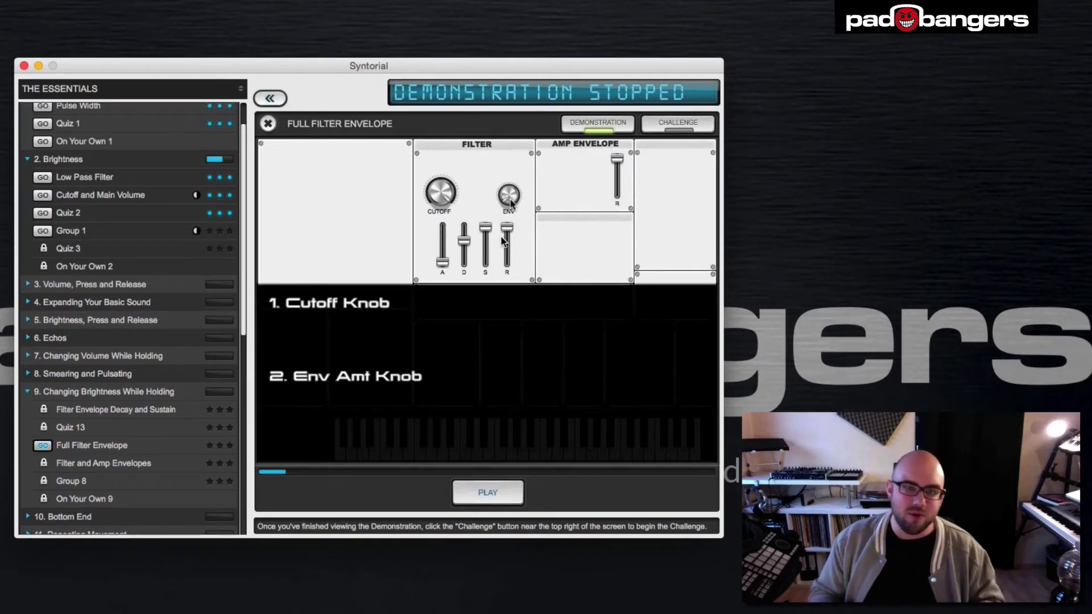
scroll(241, 169, up, 2)
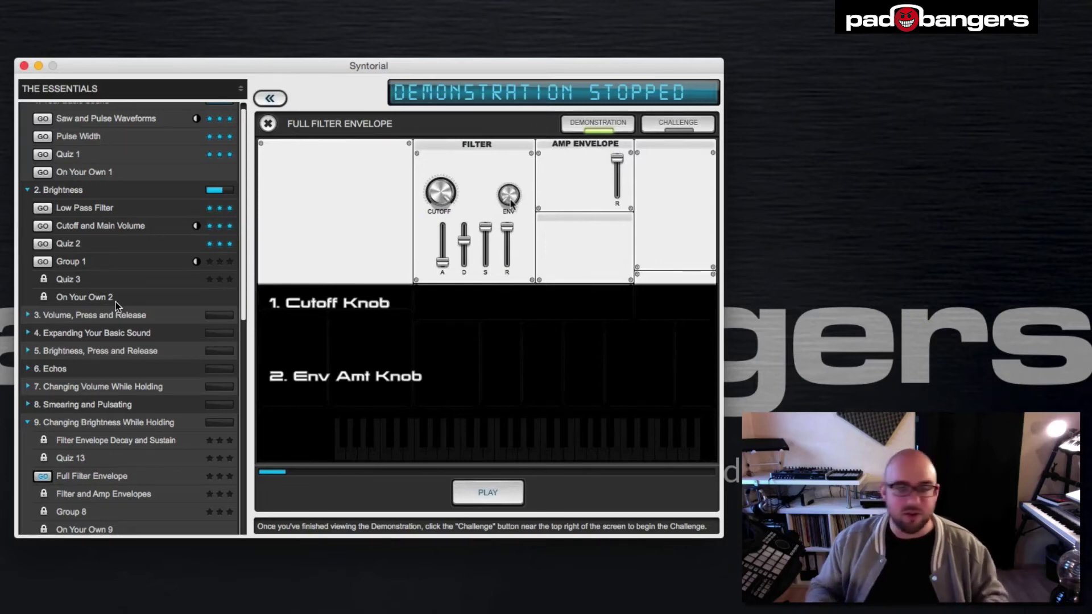
Scroll the sidebar down and expand 33. Final Challenges to show its challenges.
scroll(115, 306, down, 15)
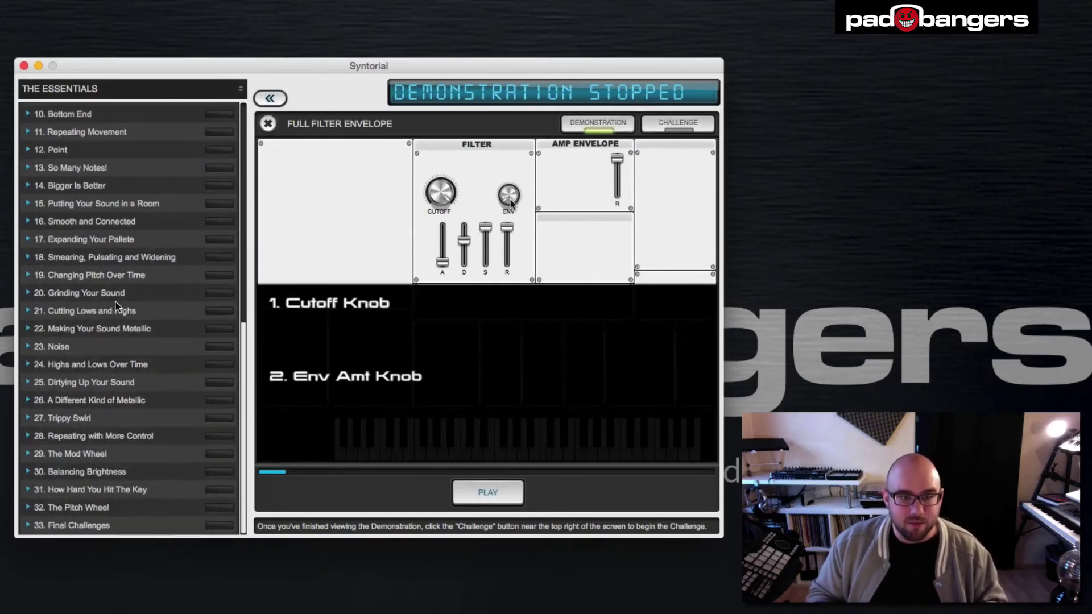
click(27, 525)
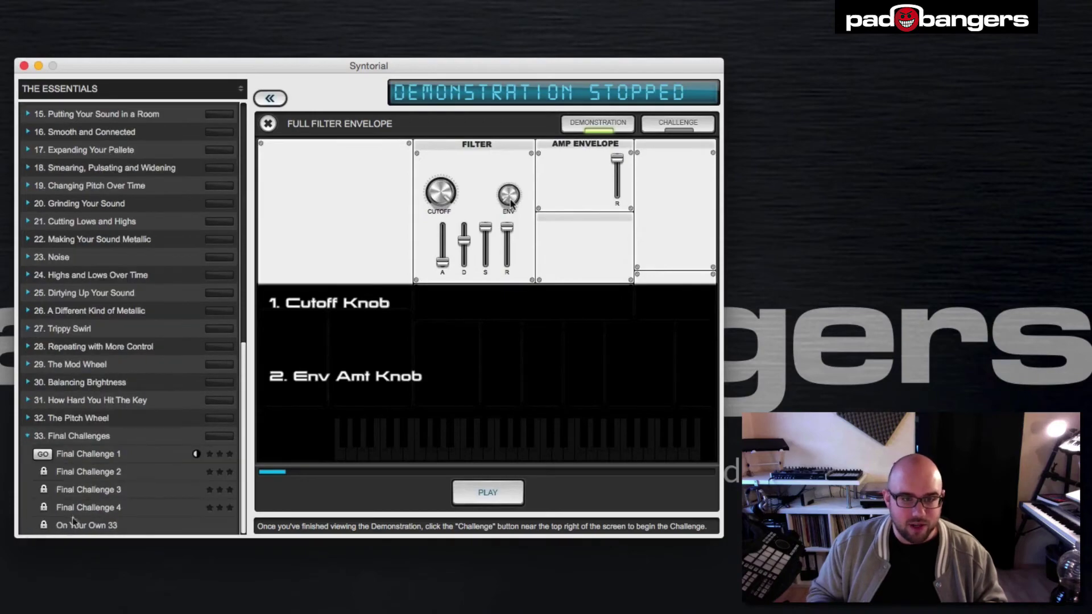
Load Final Challenge 1, play and stop its demonstration, then switch to its challenge.
click(42, 454)
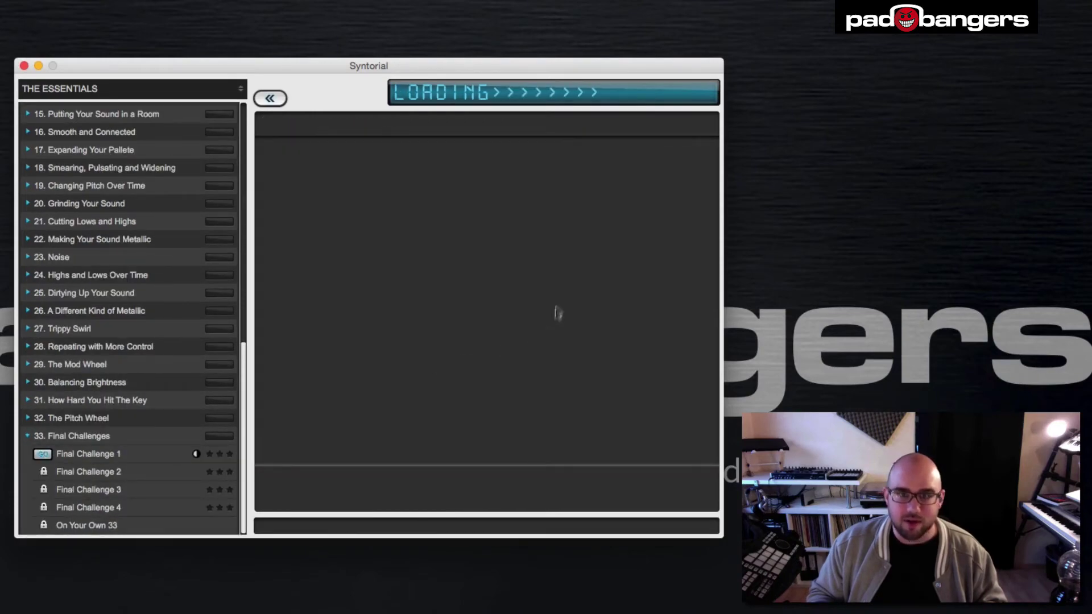
click(495, 490)
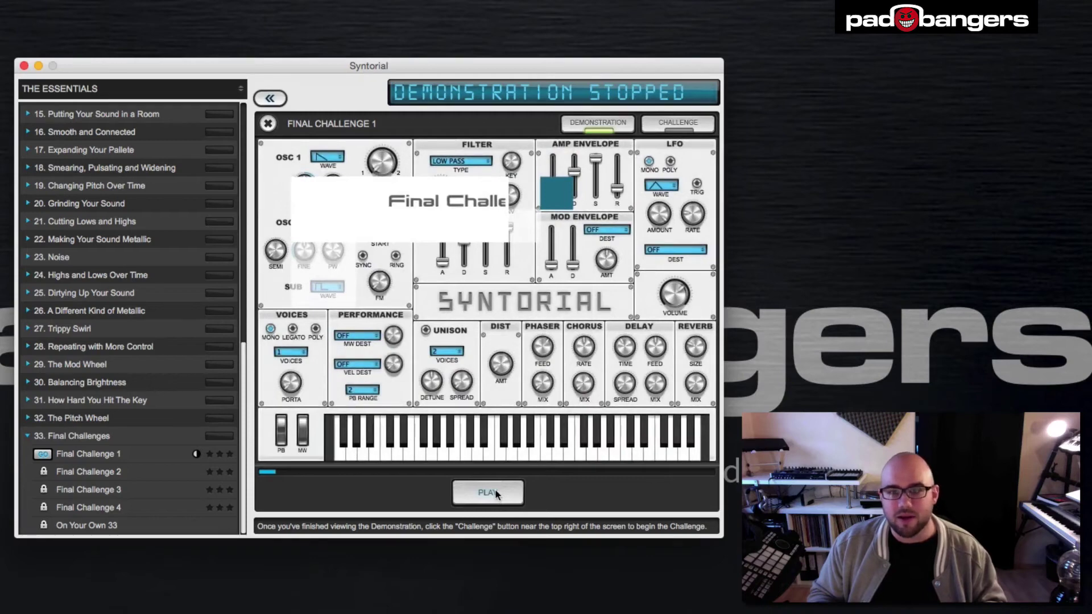
click(495, 490)
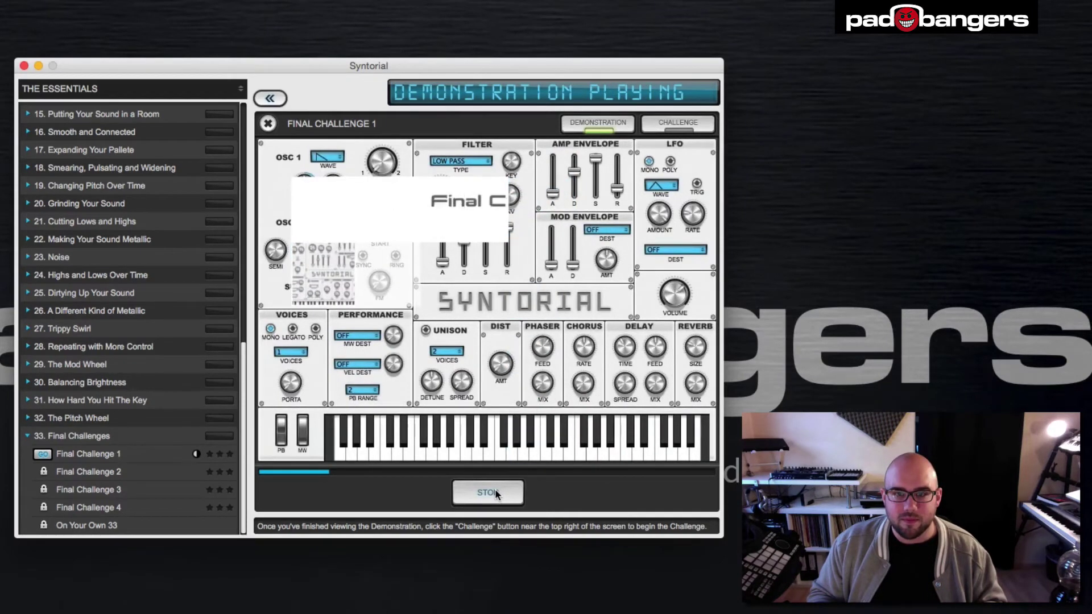
click(492, 493)
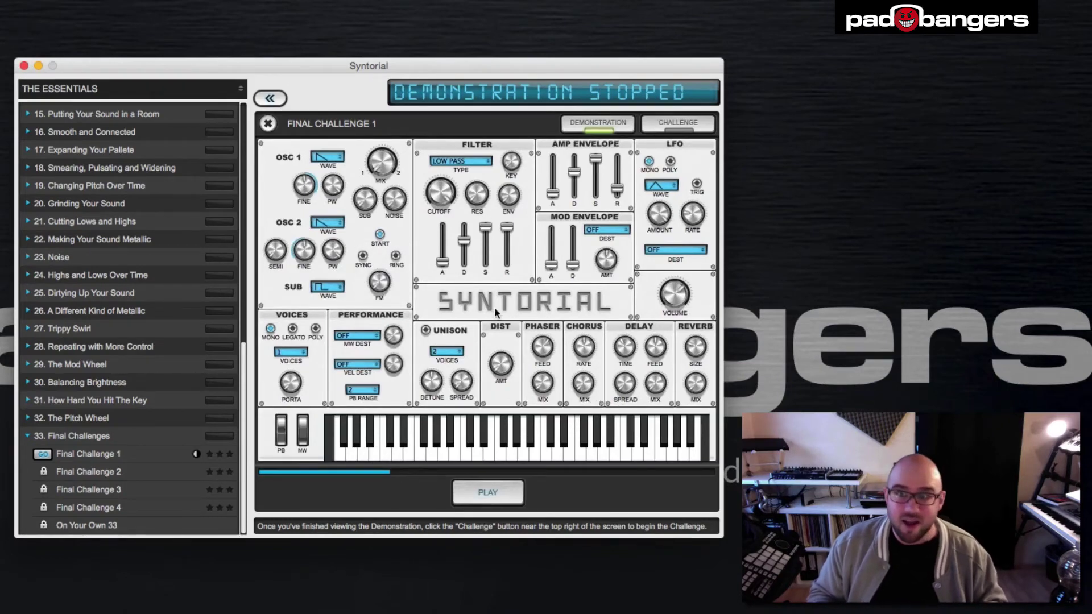
click(678, 122)
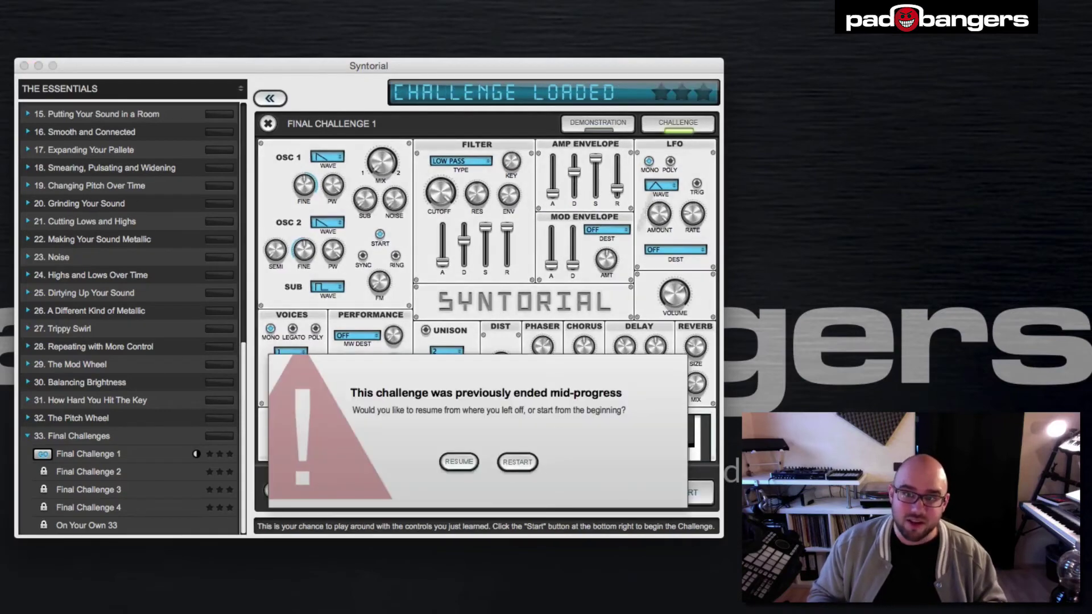
Restart Final Challenge 1 at Patch 1 of 6, listen to the hidden patch, then return to My Patch.
click(517, 461)
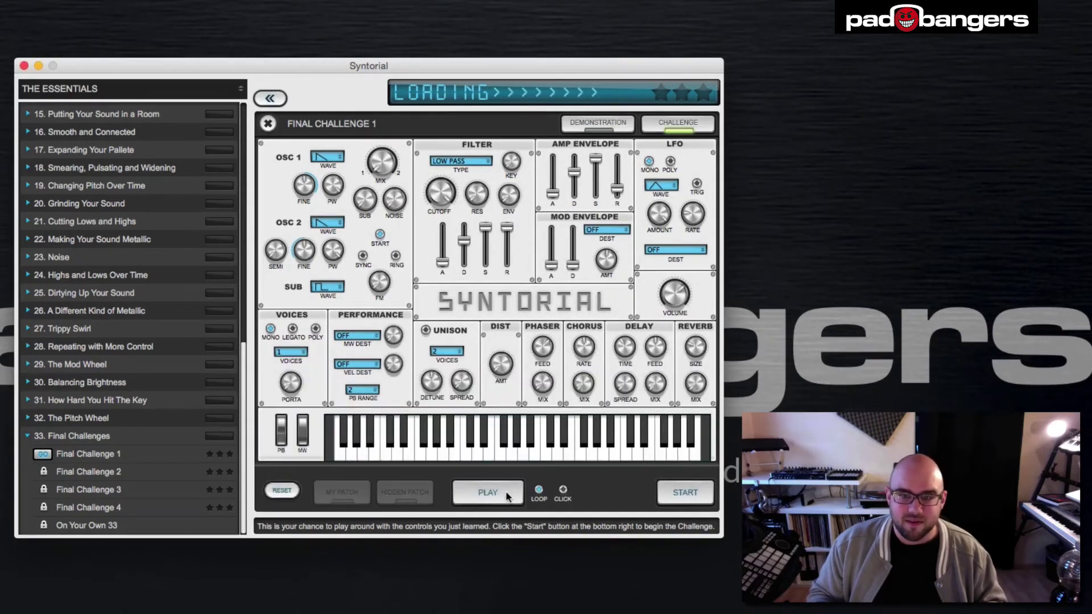
click(503, 498)
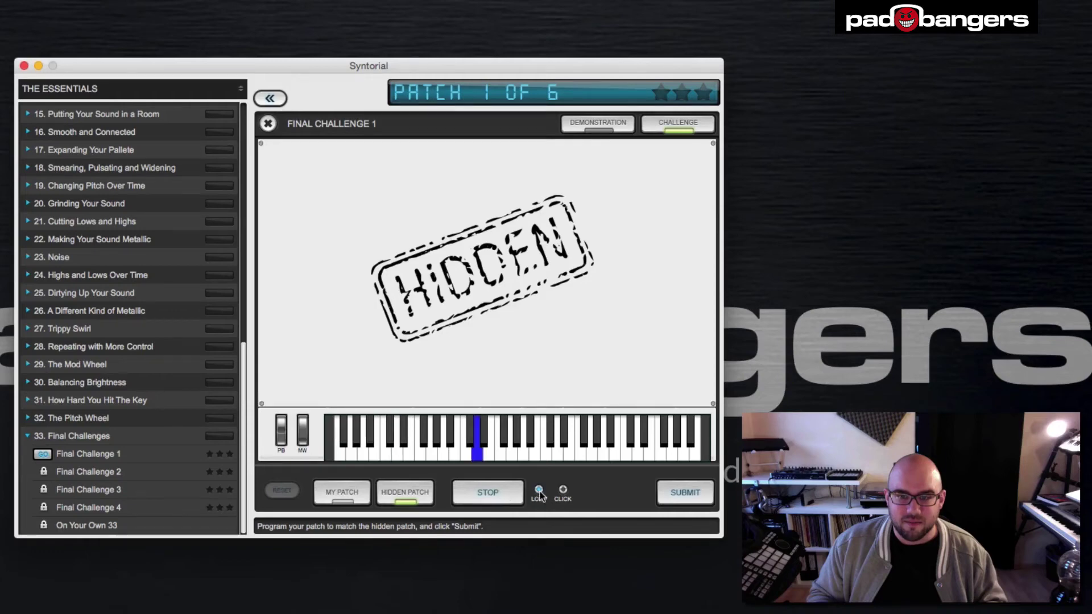
click(361, 499)
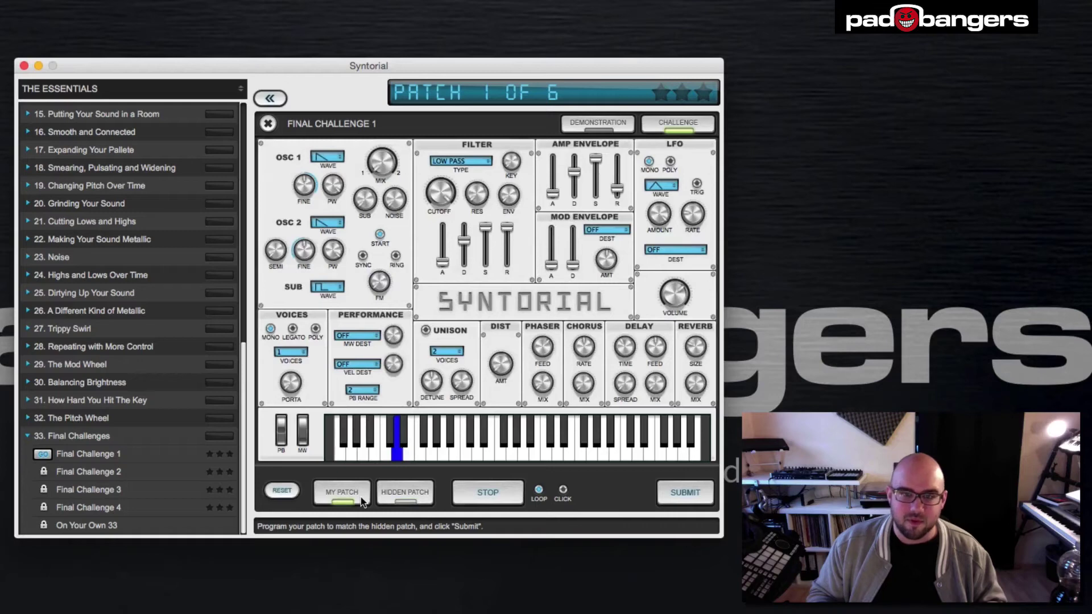
click(510, 496)
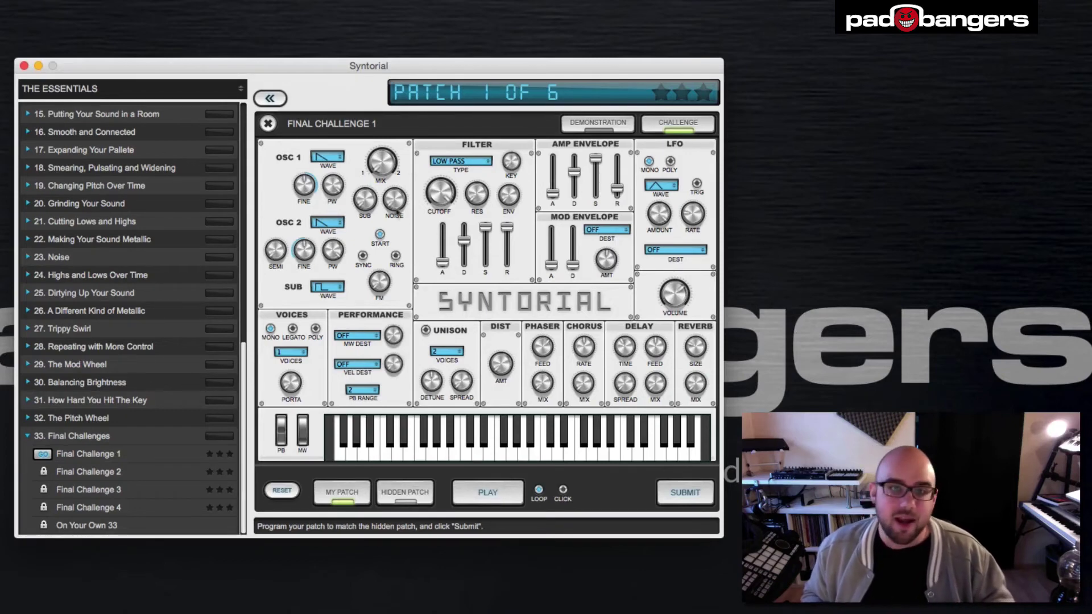
scroll(209, 222, up, 15)
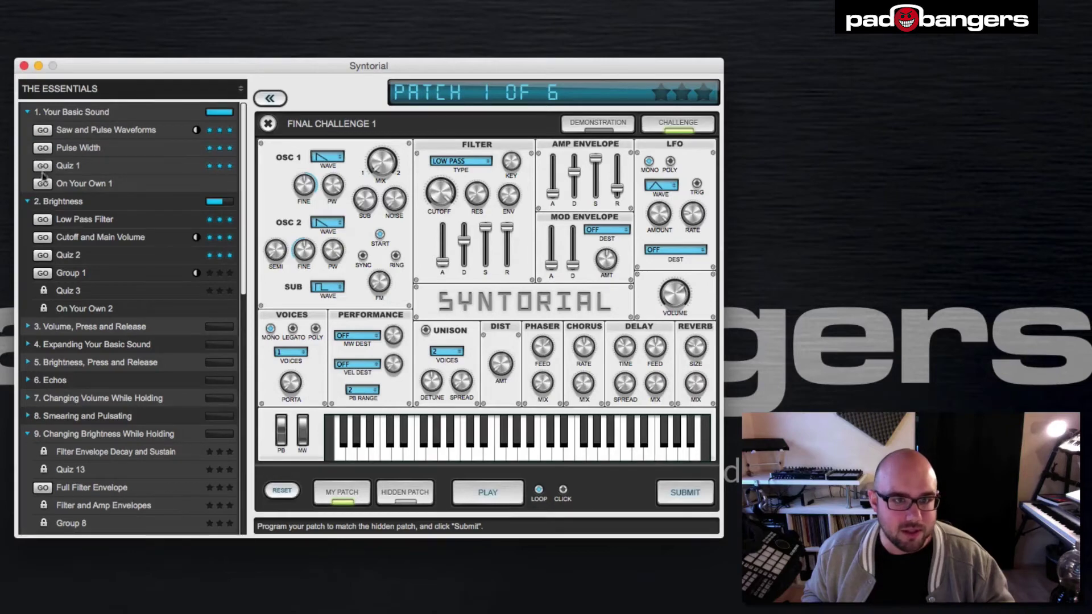
Launch the Pulse Width lesson and start its challenge, playing hidden Patch 1 of 6.
click(43, 149)
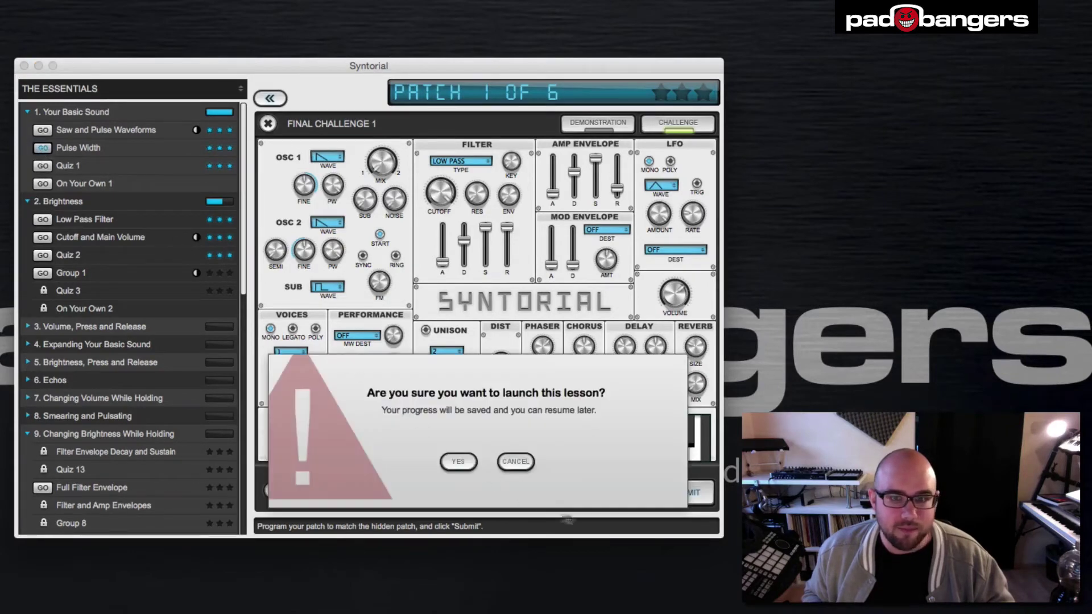
click(460, 461)
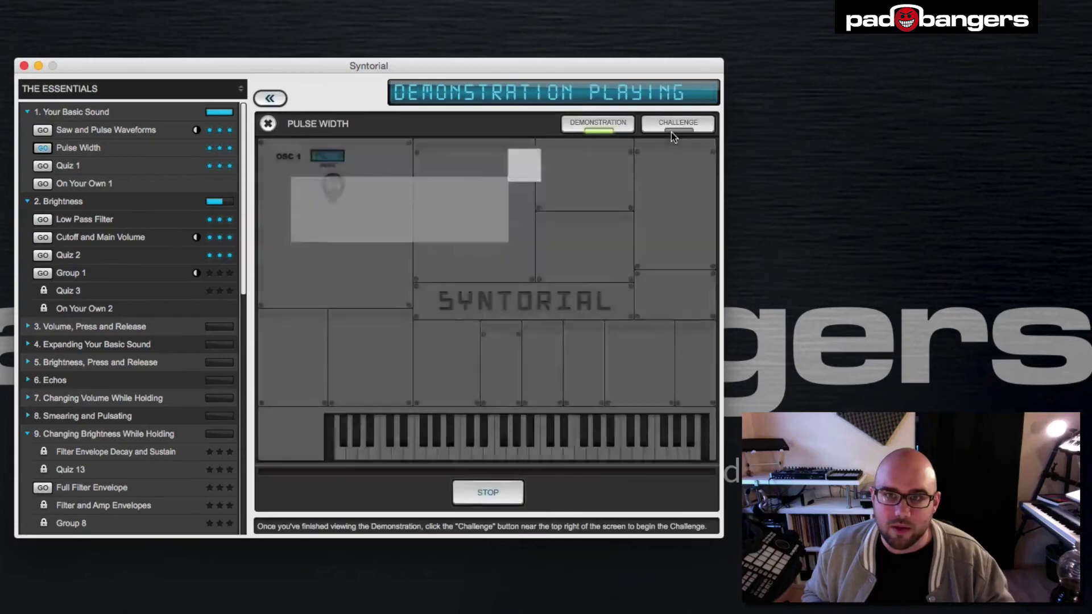
click(672, 130)
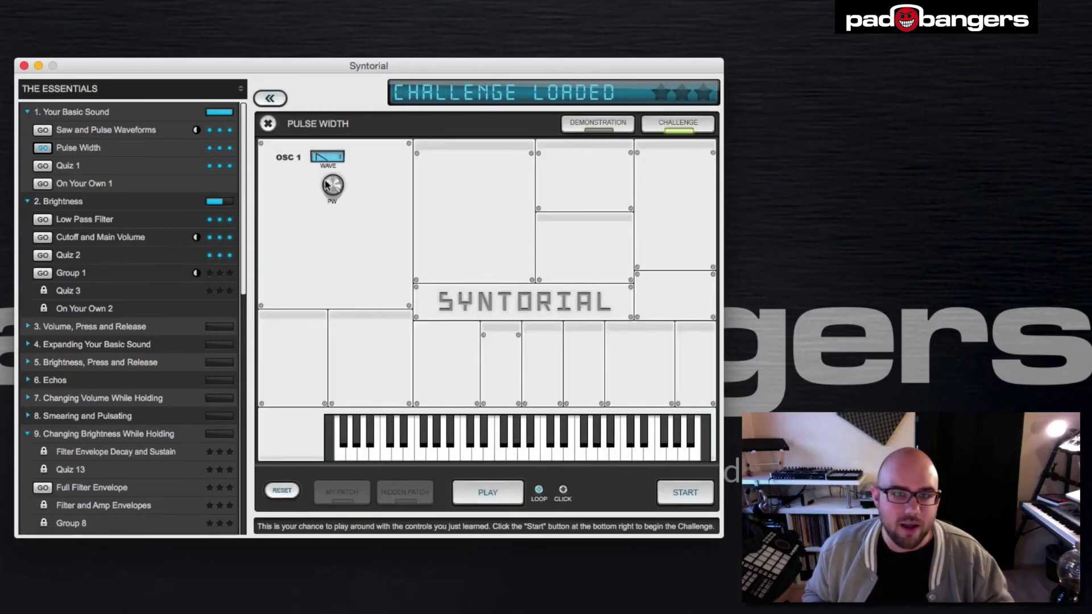
click(478, 495)
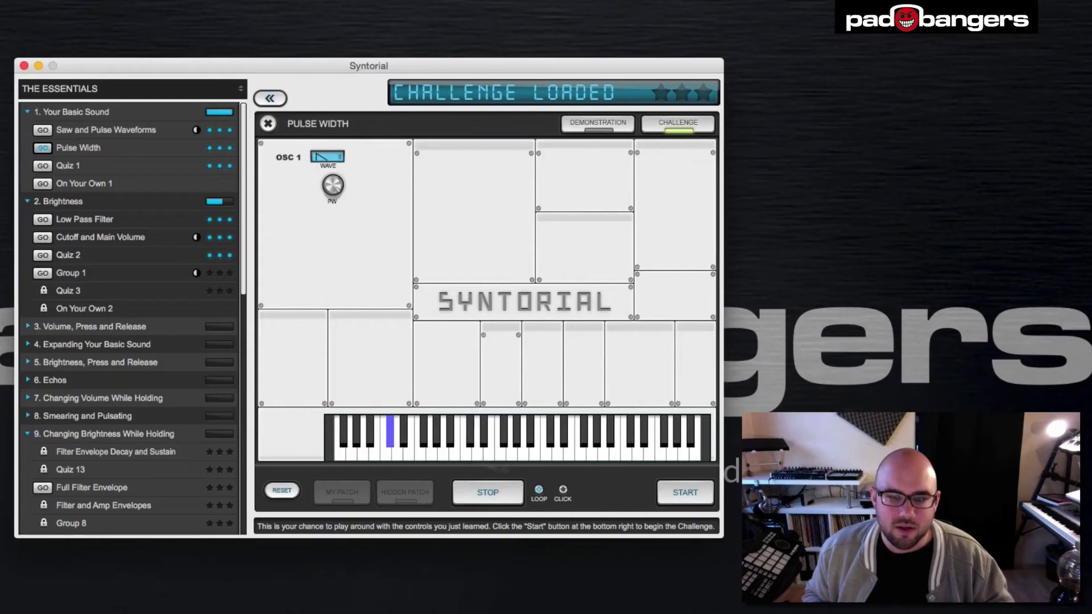
click(682, 495)
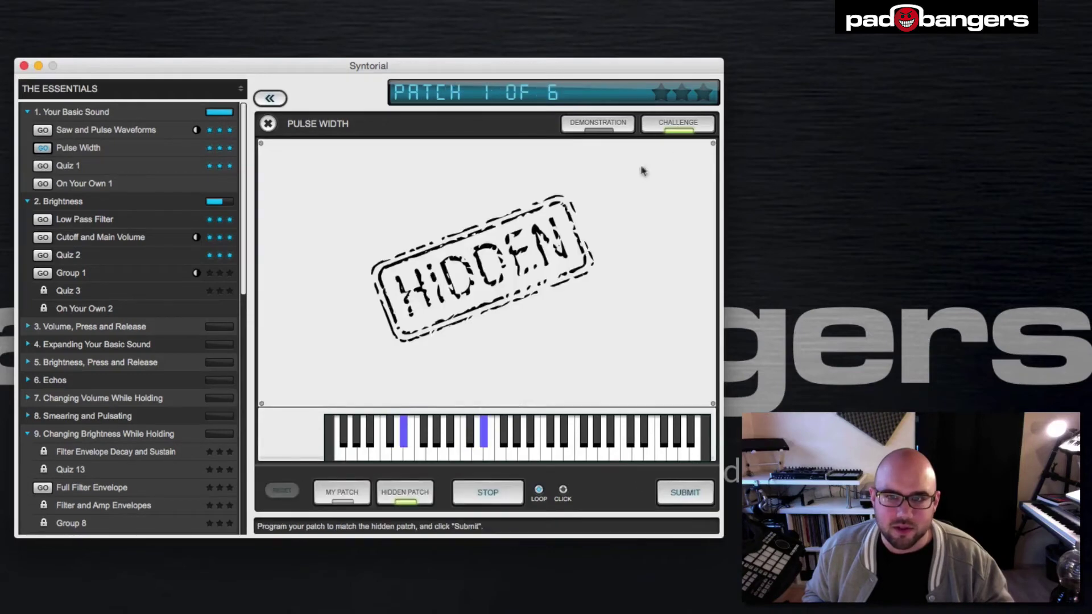
On My Patch, set OSC 1 to a Pulse wave with Thin pulse width and submit it.
click(341, 493)
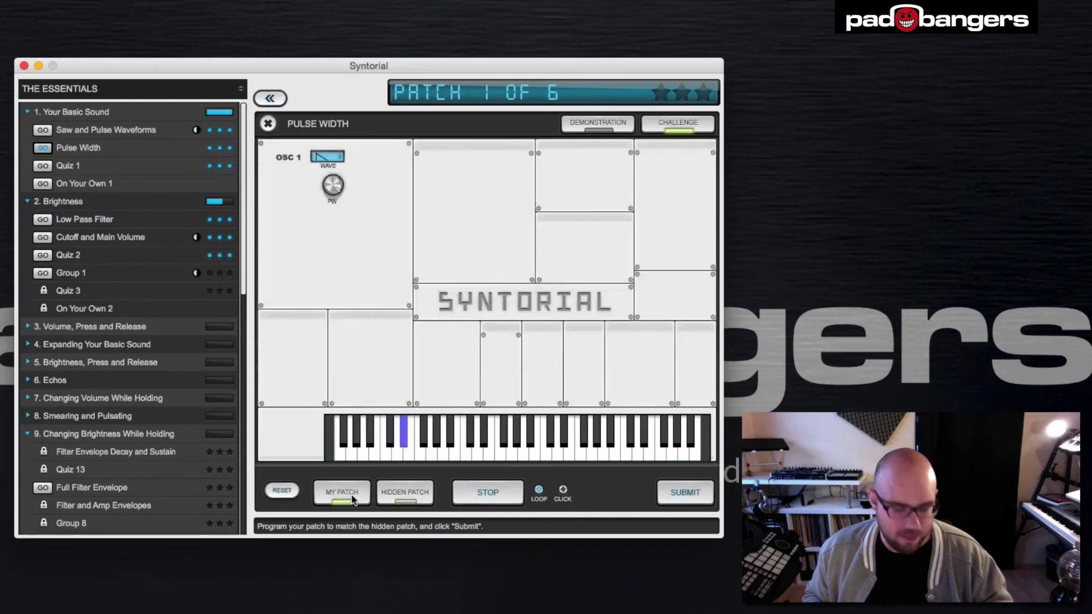
drag(332, 184, 318, 256)
click(327, 157)
click(327, 175)
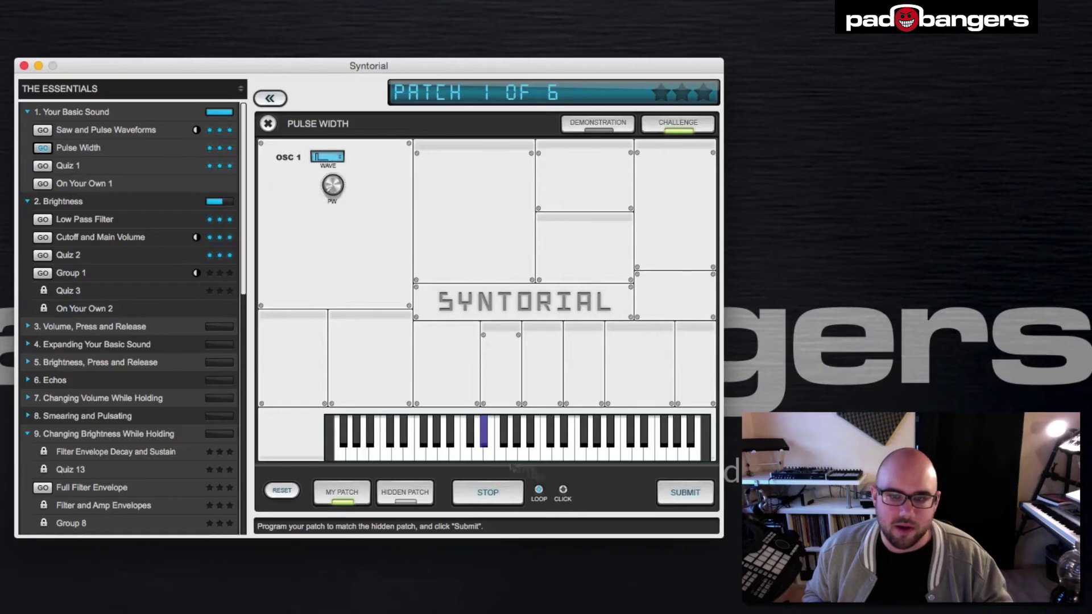
click(684, 494)
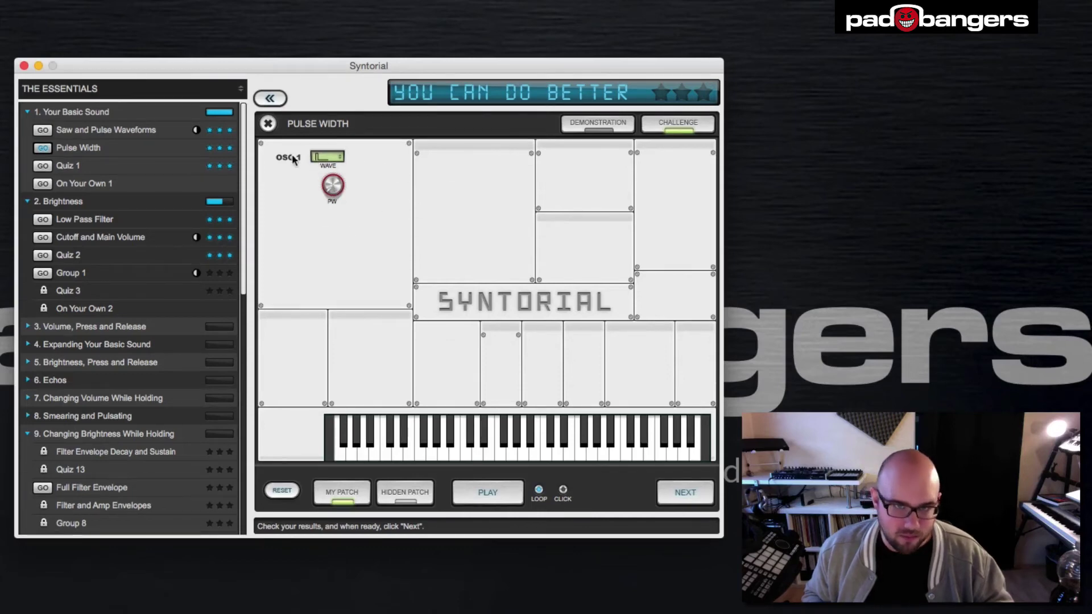
Keep OSC 1 on Pulse, widen its PW to Square, then collapse sidebar sections 1 and 2.
click(327, 158)
click(379, 164)
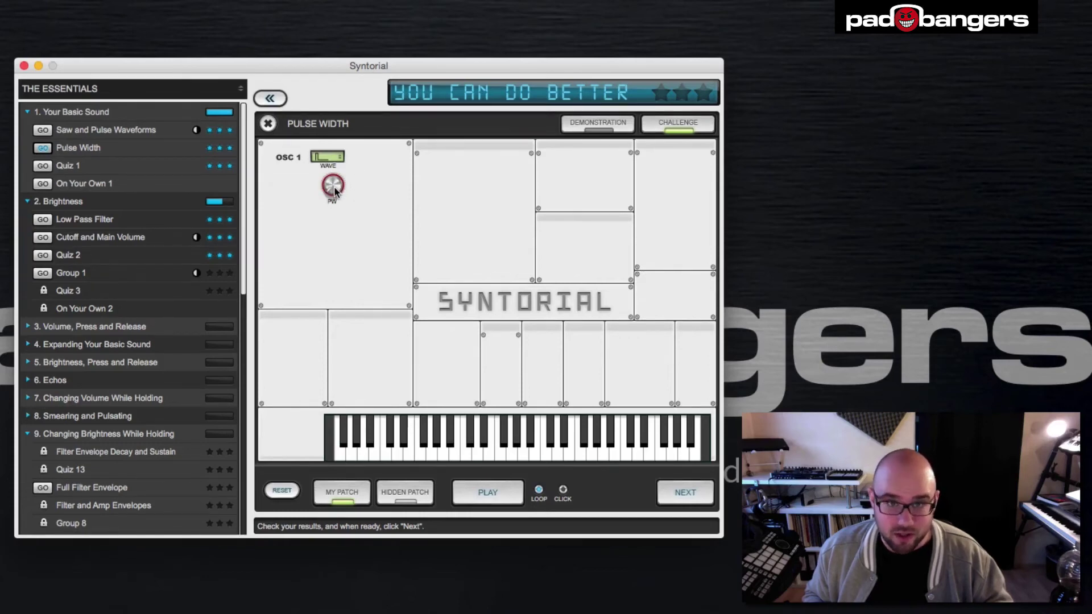
drag(334, 186, 322, 137)
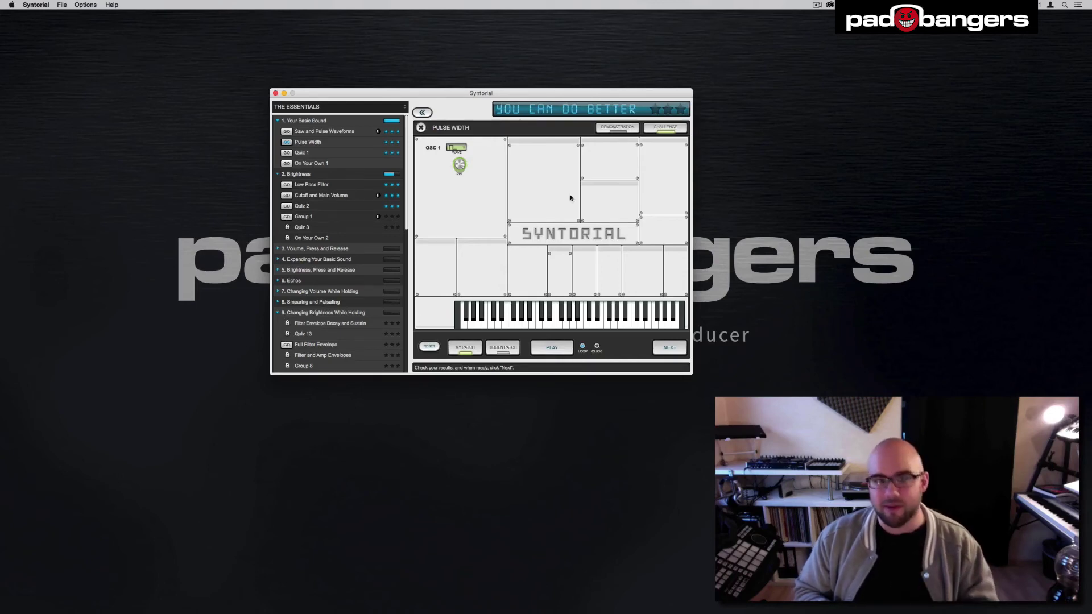
click(305, 120)
click(296, 131)
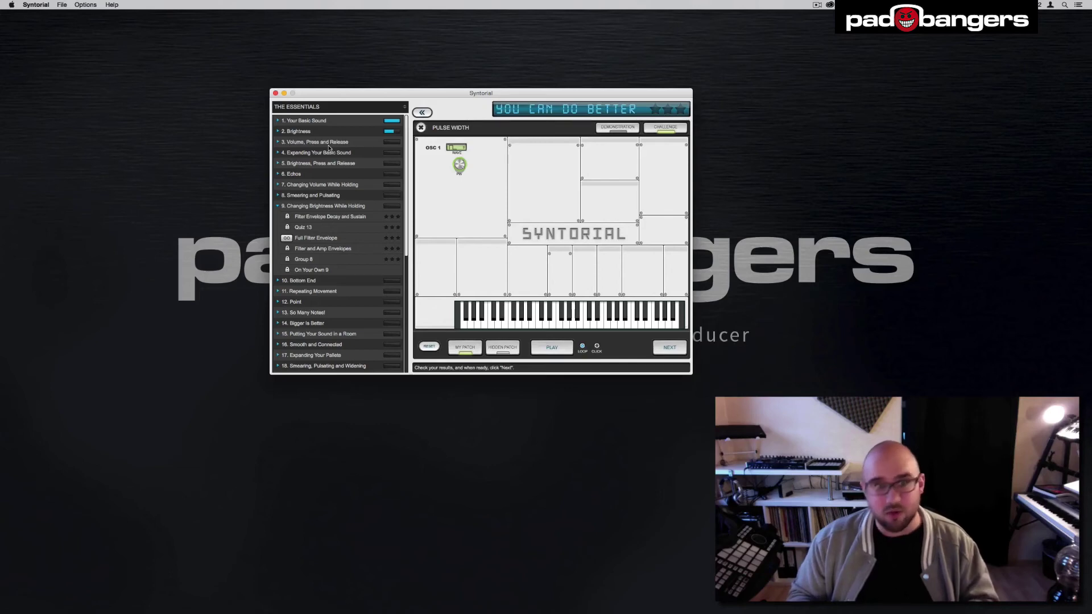